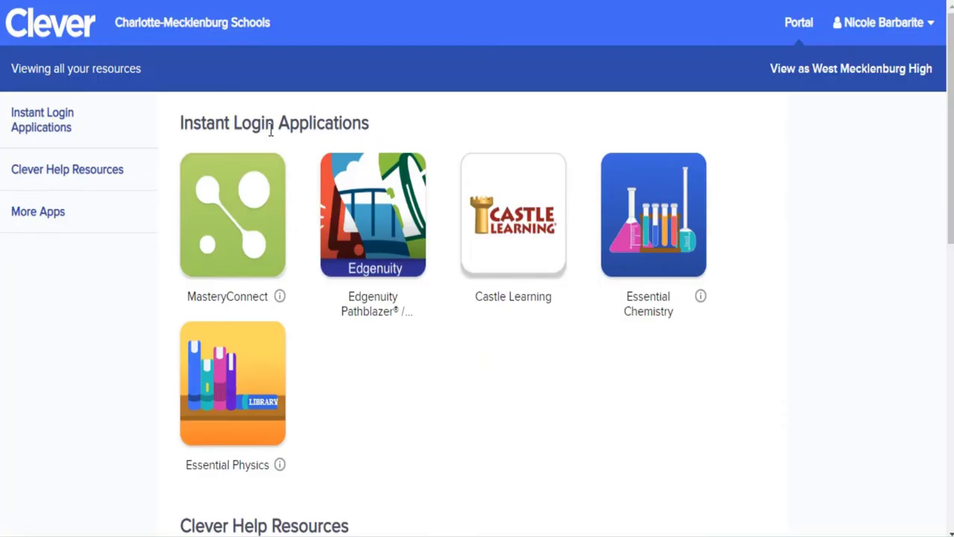
# Step: Scroll down the Clever portal to view the Instant Login Applications
pyautogui.scroll(-9, 272, 131)
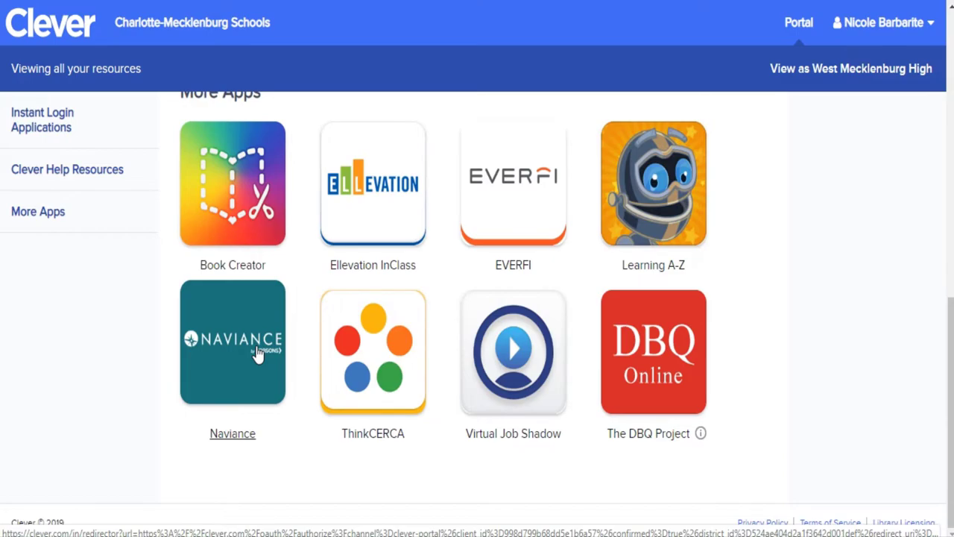
# Step: Launch the Naviance tile from the Clever portal's More Apps section
pyautogui.click(257, 354)
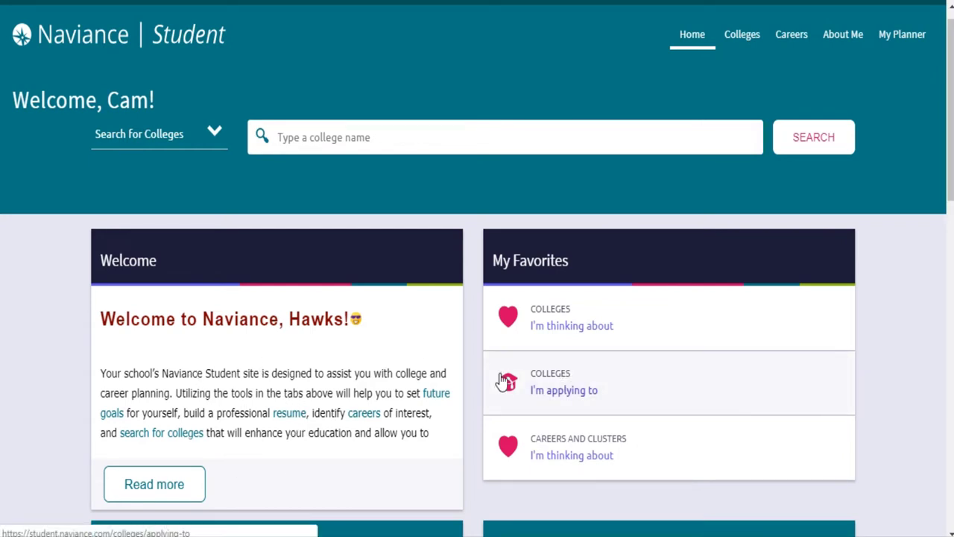
pyautogui.scroll(-5, 577, 405)
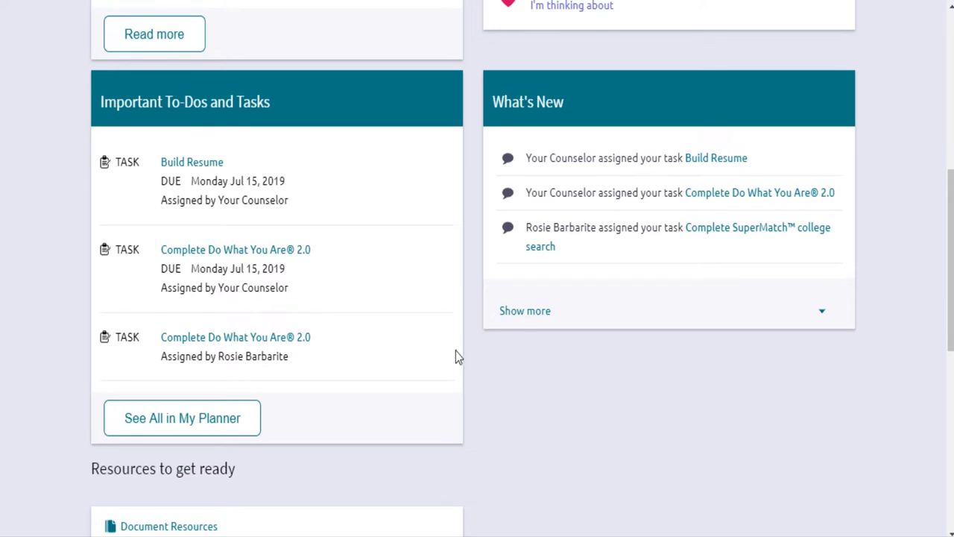
pyautogui.scroll(-6, 440, 359)
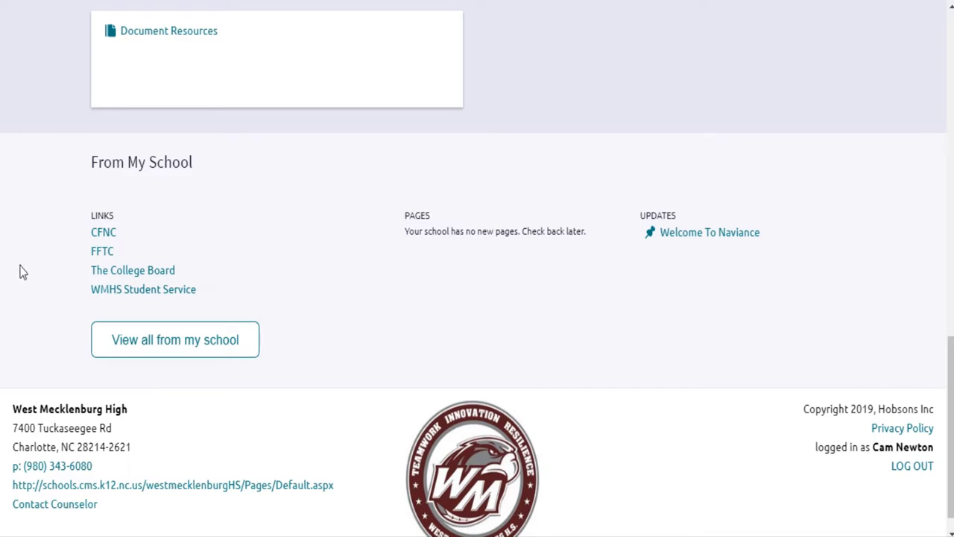
pyautogui.press('Home')
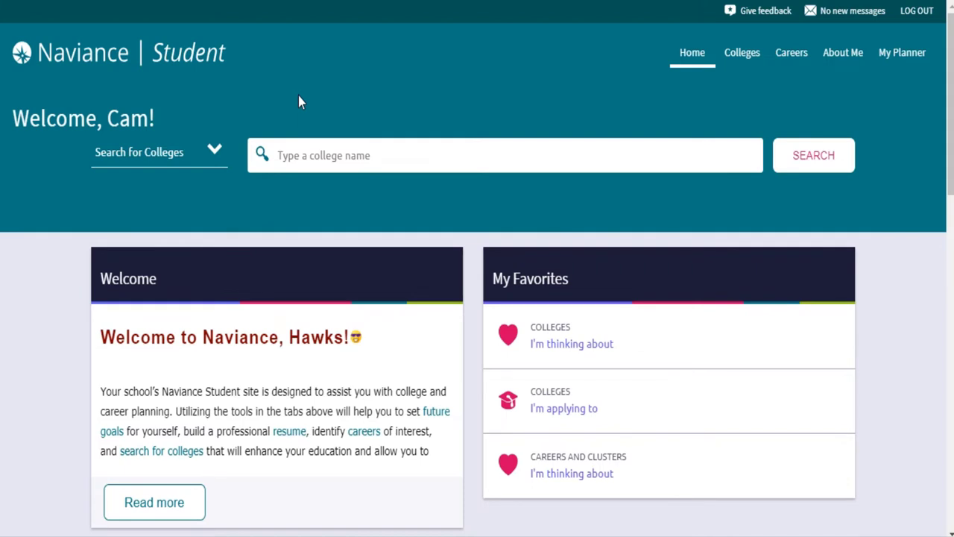
# Step: On About Me > My Account, replace the Contact email with the student's personal e-mail address and save
pyautogui.click(841, 66)
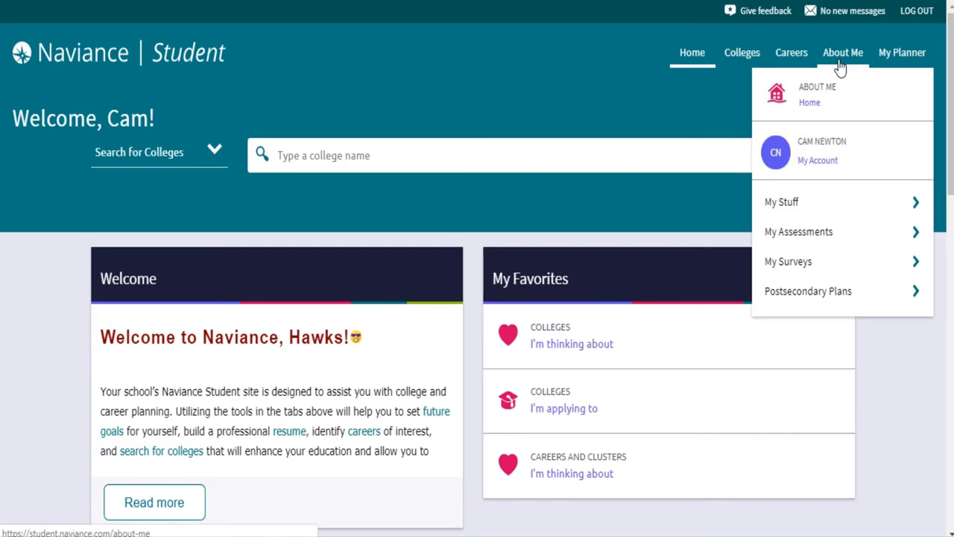
pyautogui.click(815, 160)
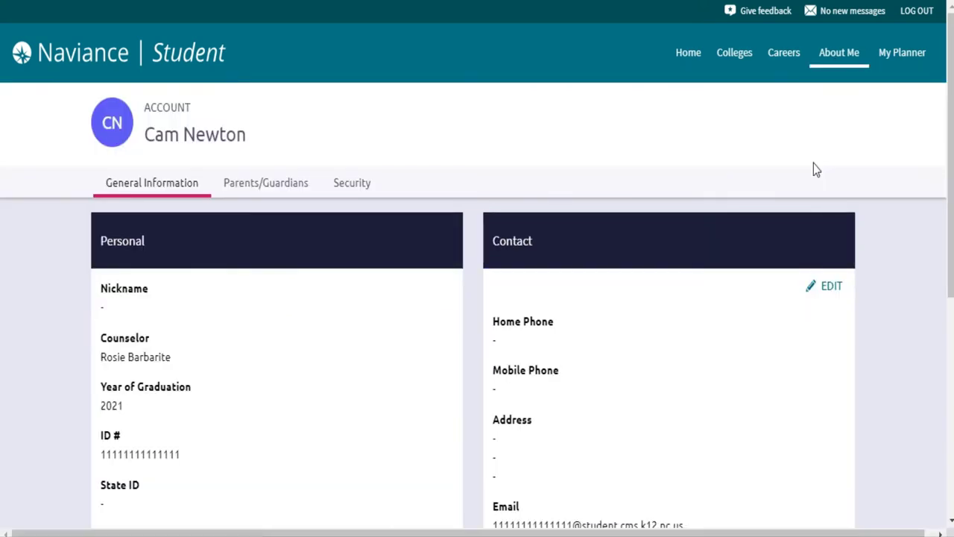
pyautogui.scroll(-3, 814, 164)
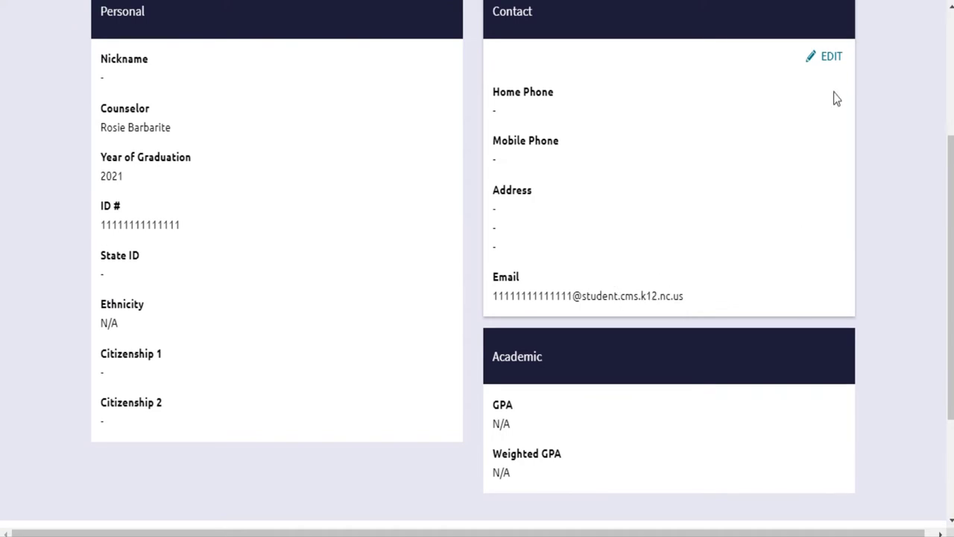
pyautogui.click(830, 58)
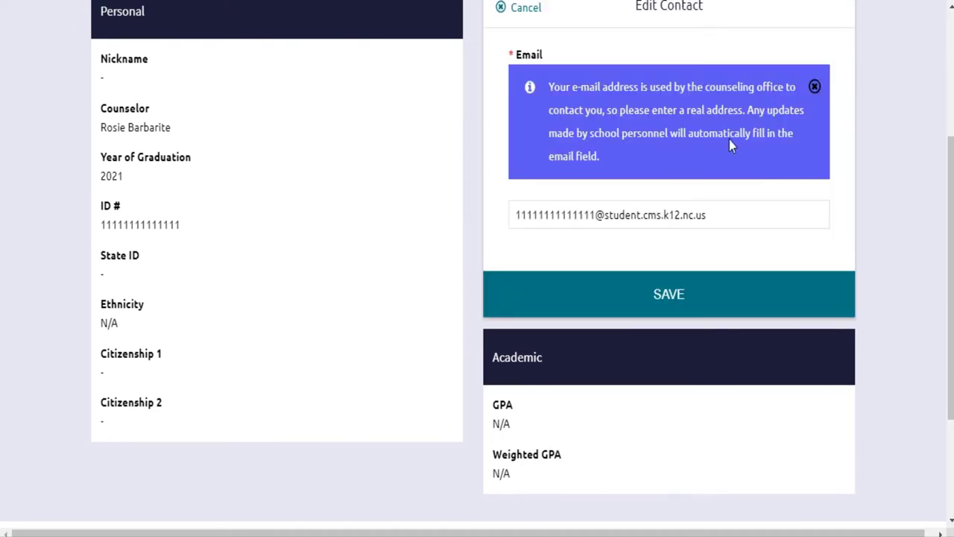
pyautogui.moveTo(731, 220); pyautogui.dragTo(500, 192)
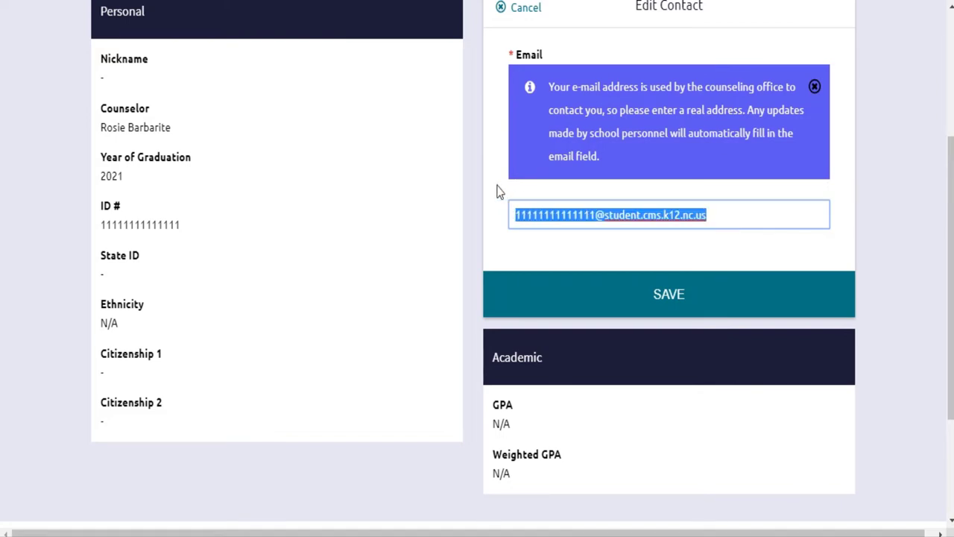
pyautogui.press('BackSpace')
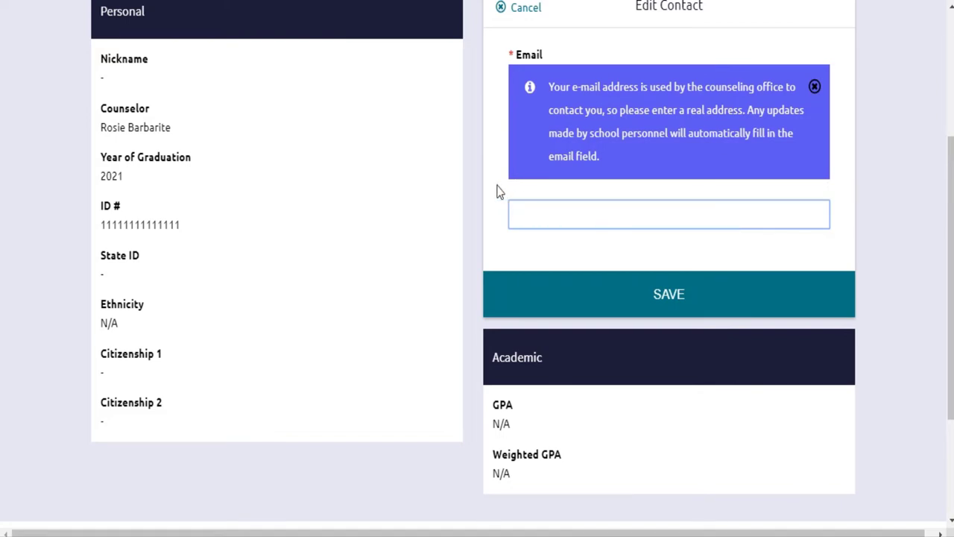
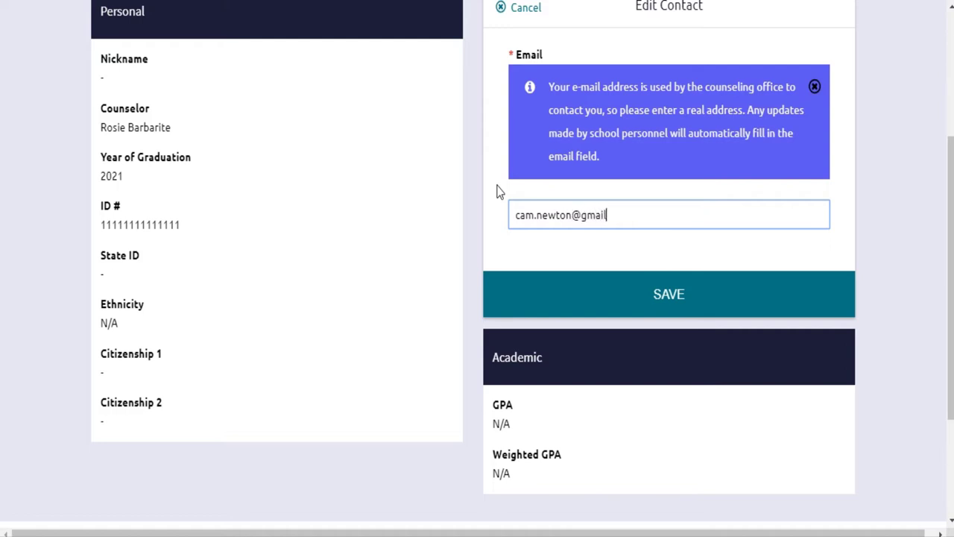
pyautogui.click(670, 305)
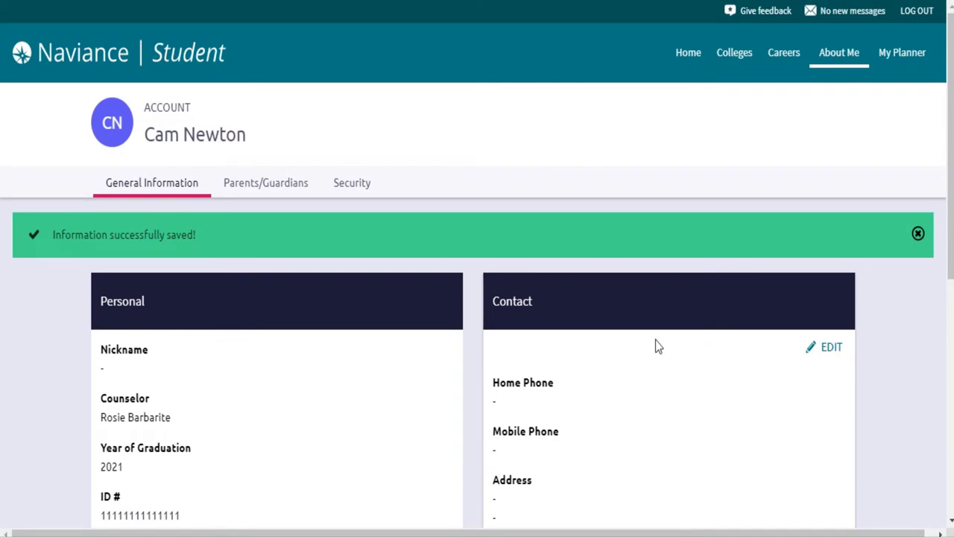
# Step: Scroll the account page to check the 'Information successfully saved!' confirmation
pyautogui.scroll(-6, 627, 420)
pyautogui.scroll(1, 627, 421)
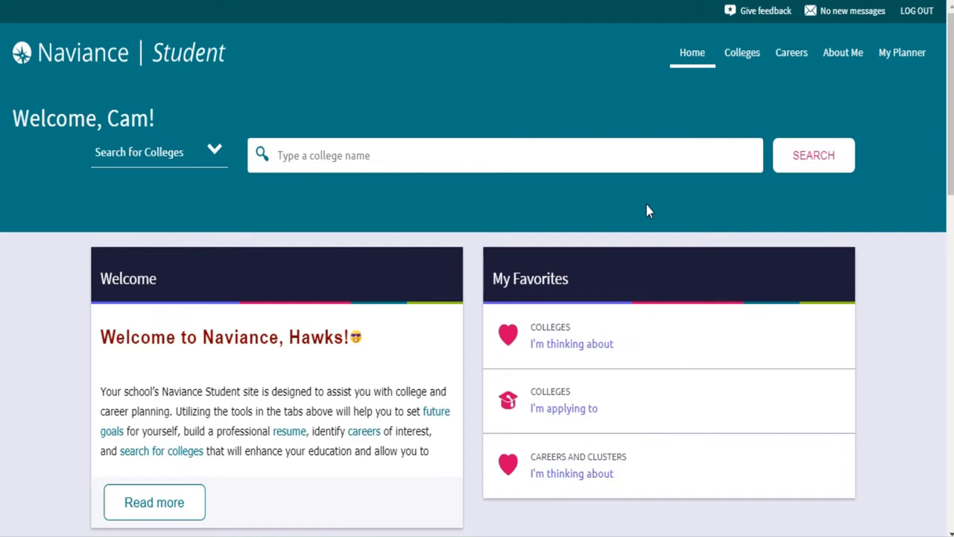
# Step: Open the Resume via About Me > My Stuff and list the resume sections available to add
pyautogui.click(846, 63)
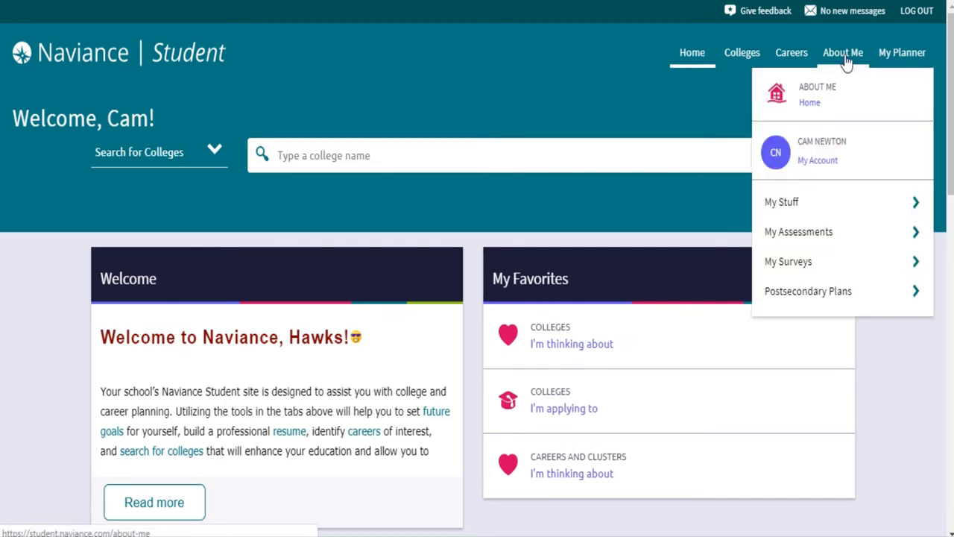
pyautogui.click(813, 205)
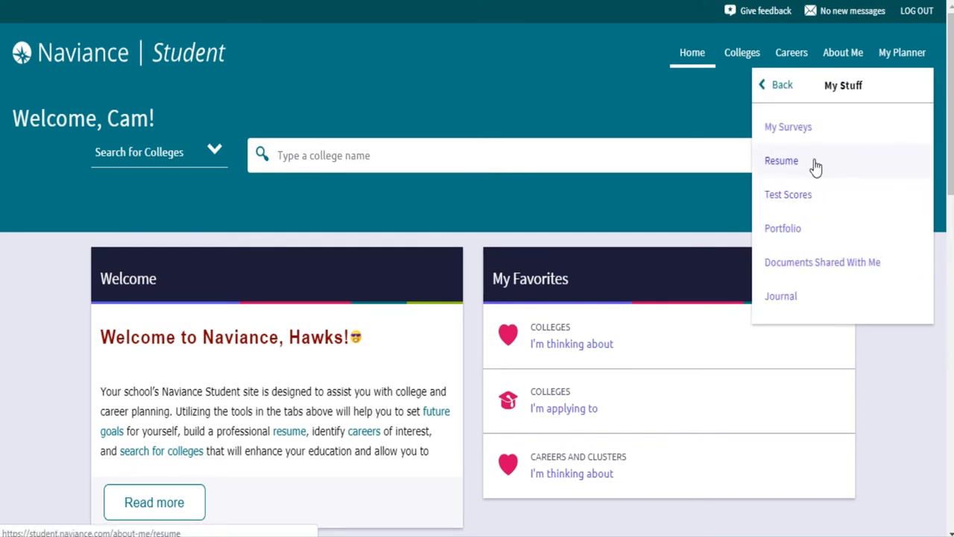
pyautogui.click(816, 167)
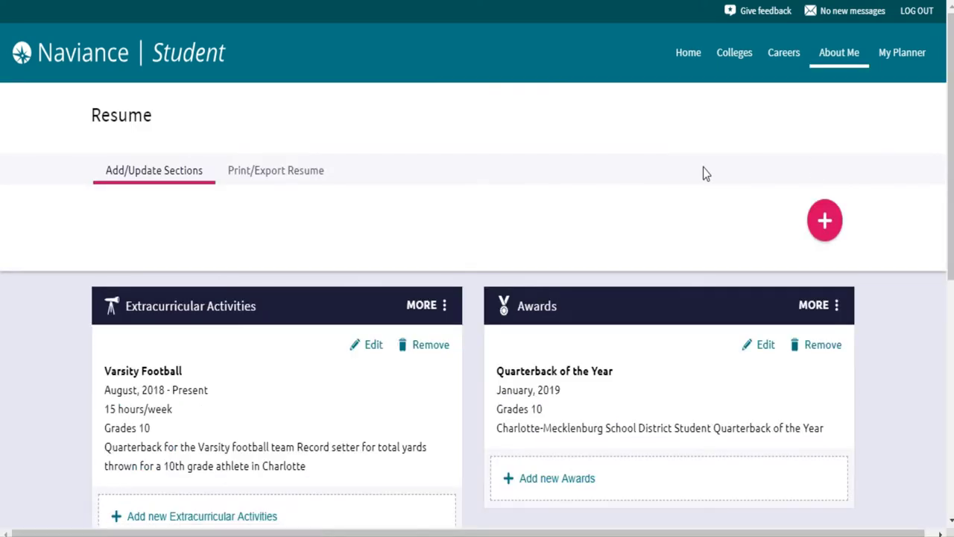
pyautogui.scroll(-2, 703, 167)
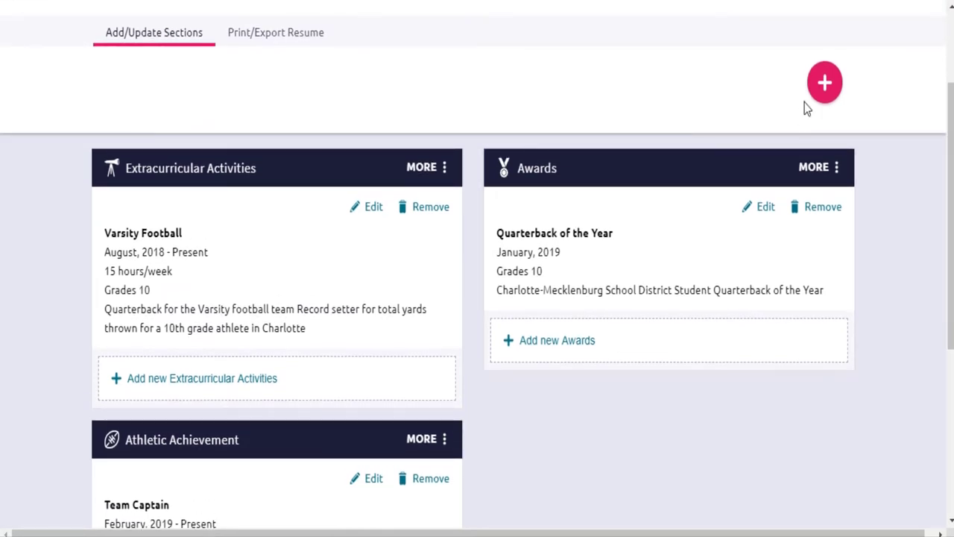
pyautogui.click(825, 88)
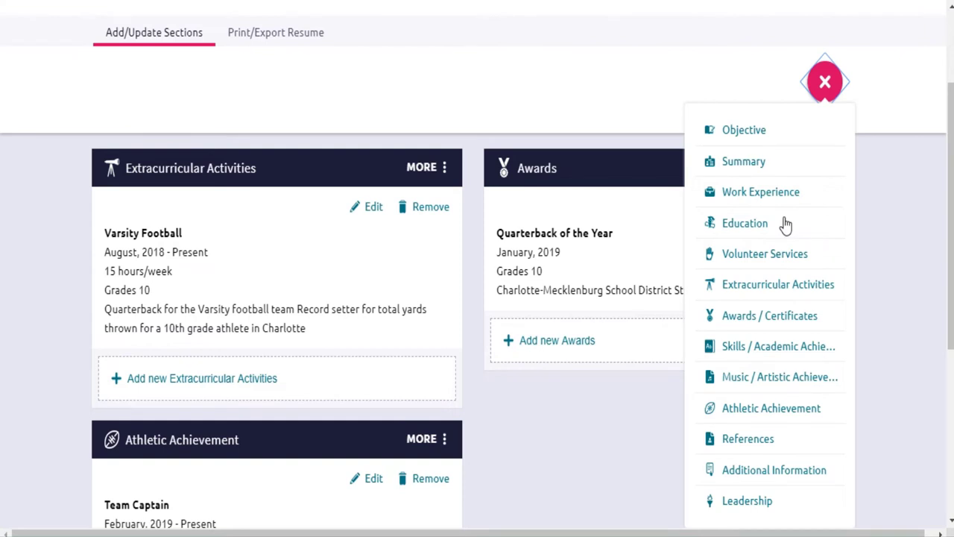
# Step: Start an Education entry with school West Mecklenburg High School, location Charlotte, NC, and grade 10th
pyautogui.click(786, 225)
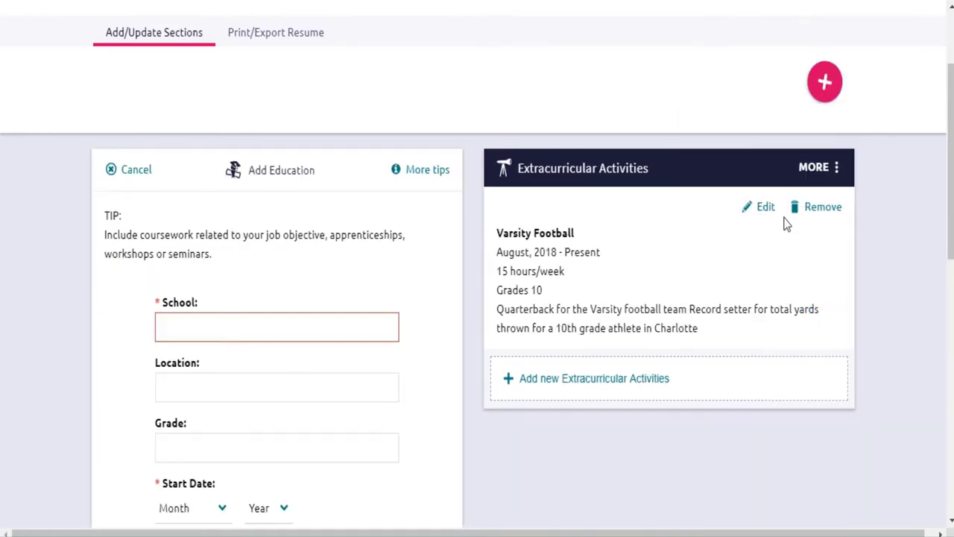
pyautogui.scroll(-3, 385, 234)
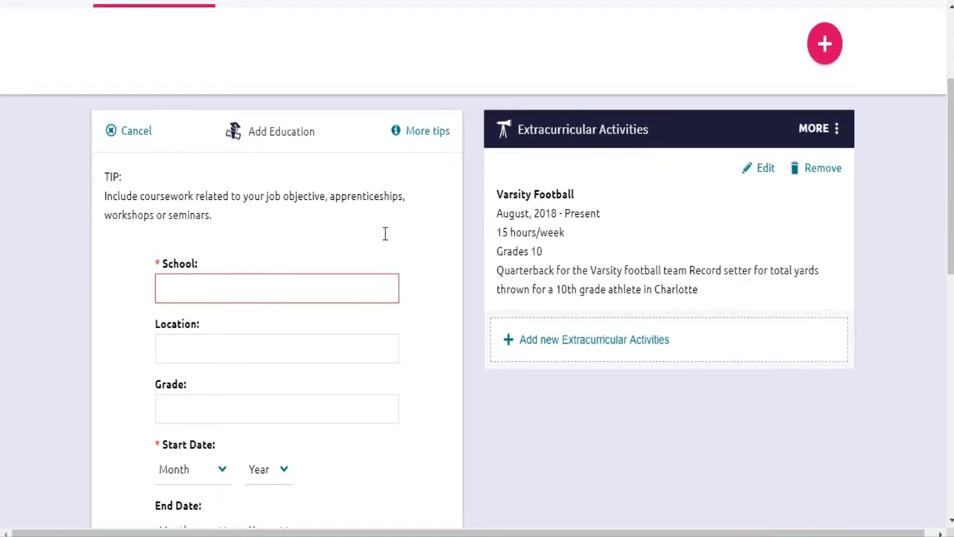
pyautogui.click(381, 153)
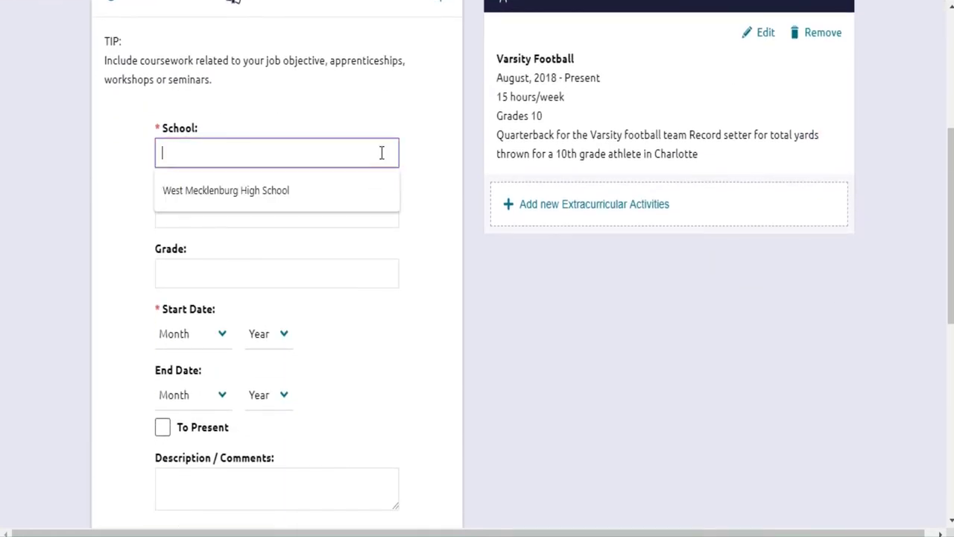
pyautogui.click(372, 190)
pyautogui.click(320, 217)
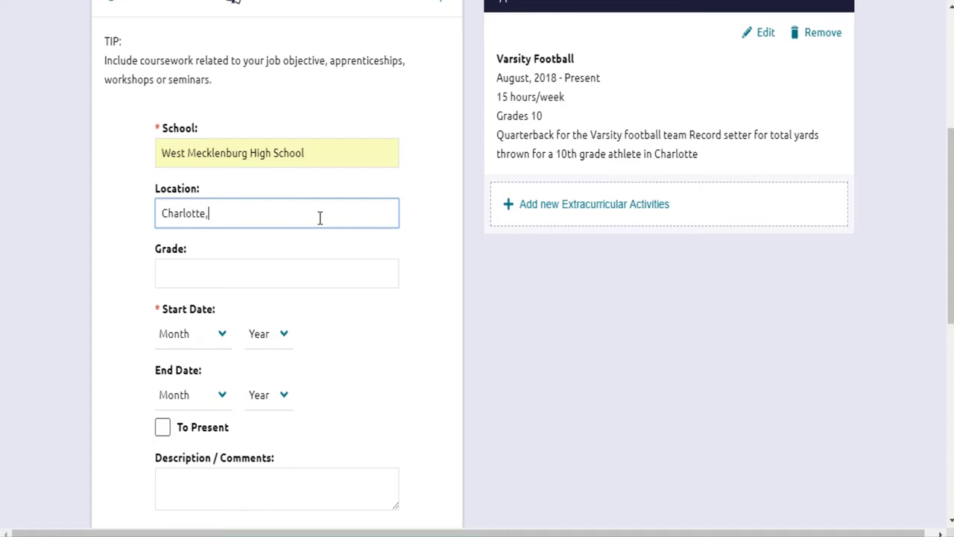
pyautogui.click(284, 268)
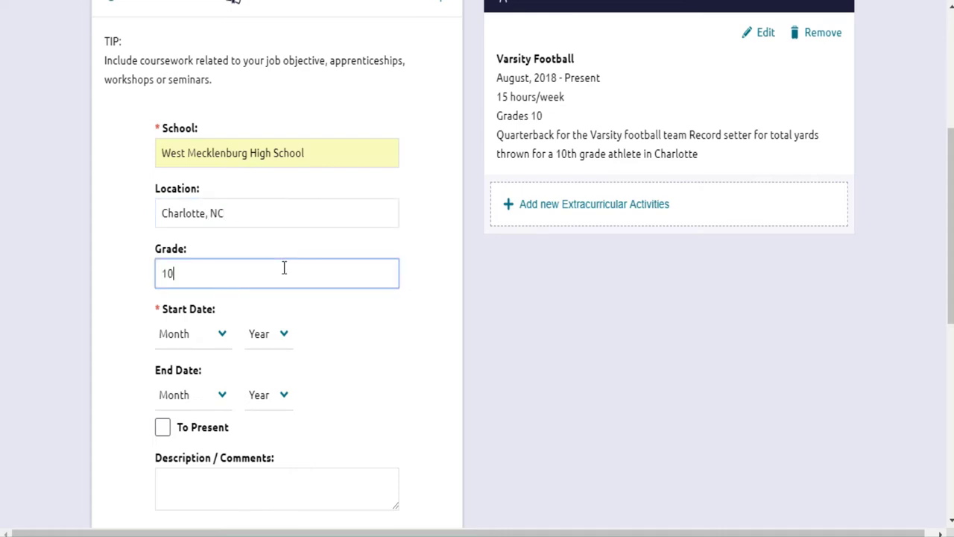
# Step: Set the start date to August 2017, mark it To Present, and add the entry
pyautogui.click(195, 338)
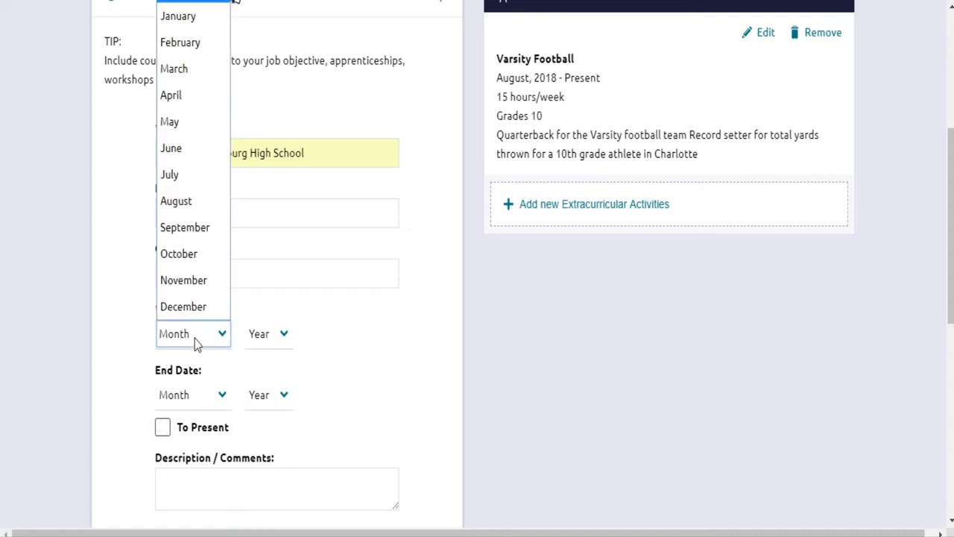
pyautogui.click(197, 203)
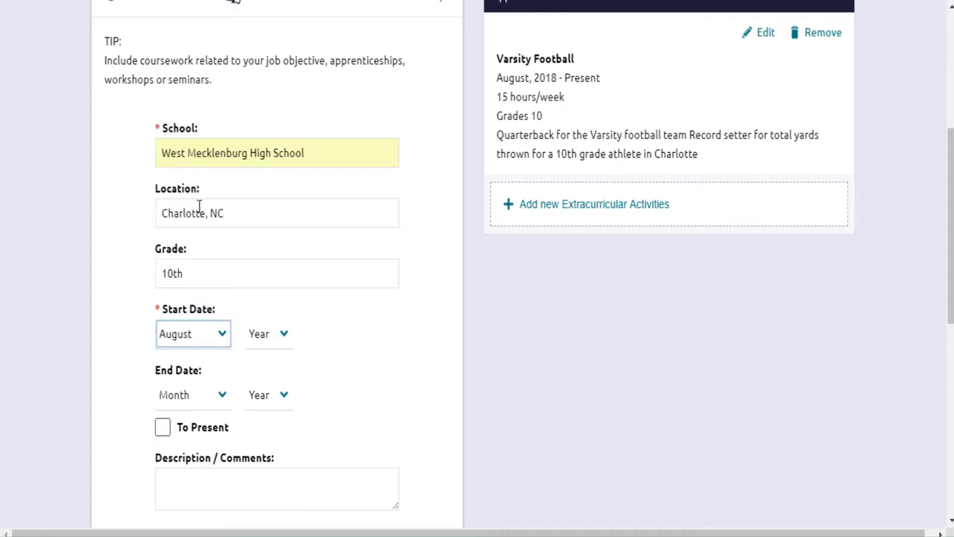
pyautogui.click(269, 334)
pyautogui.write('2017')
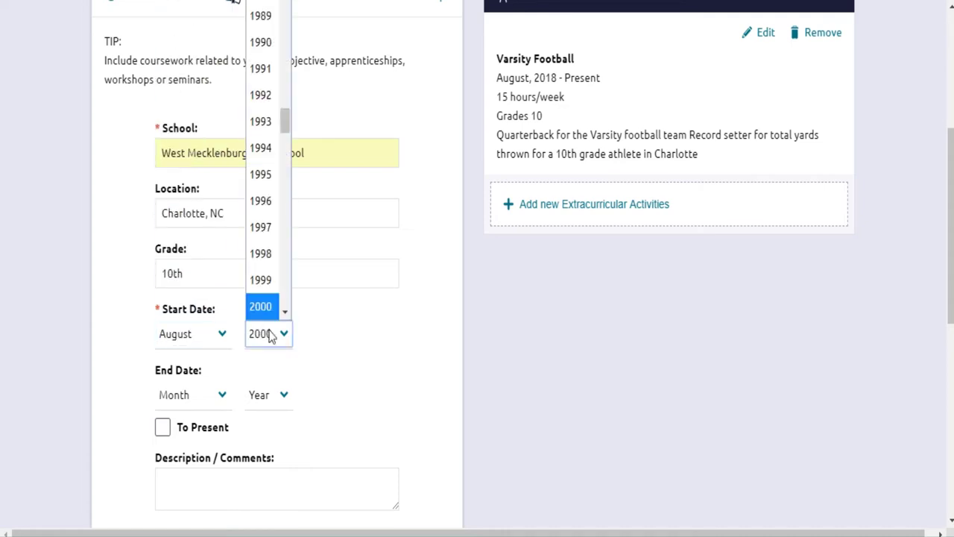
pyautogui.click(271, 312)
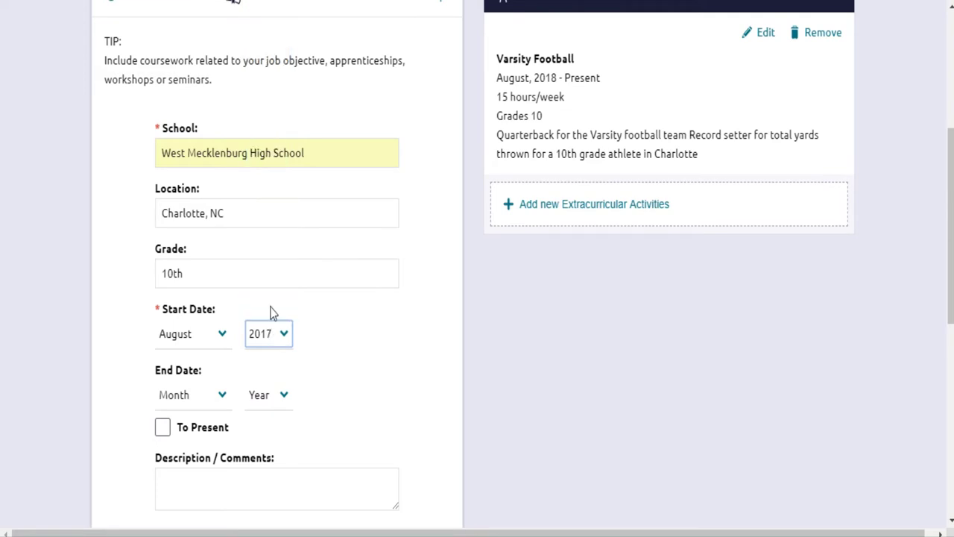
pyautogui.click(162, 427)
pyautogui.scroll(-3, 162, 427)
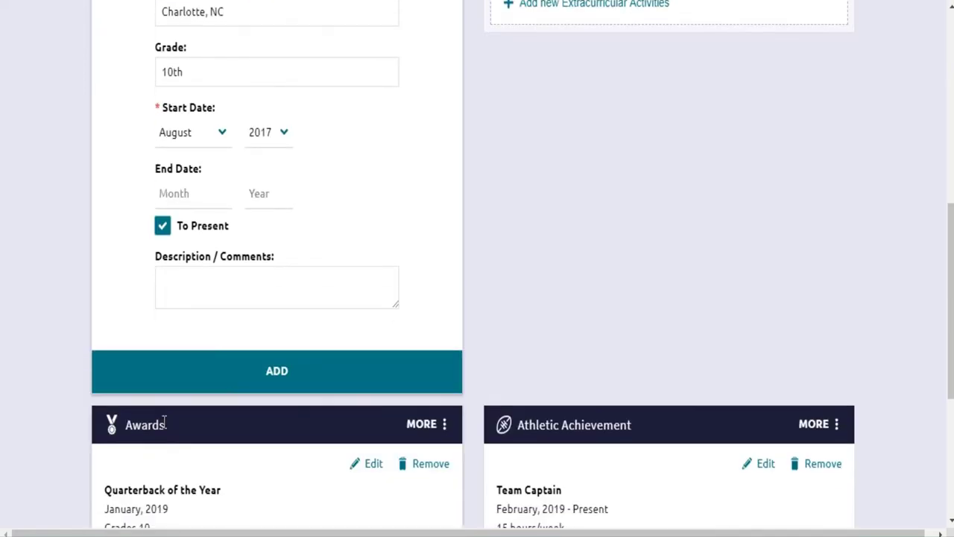
pyautogui.click(214, 377)
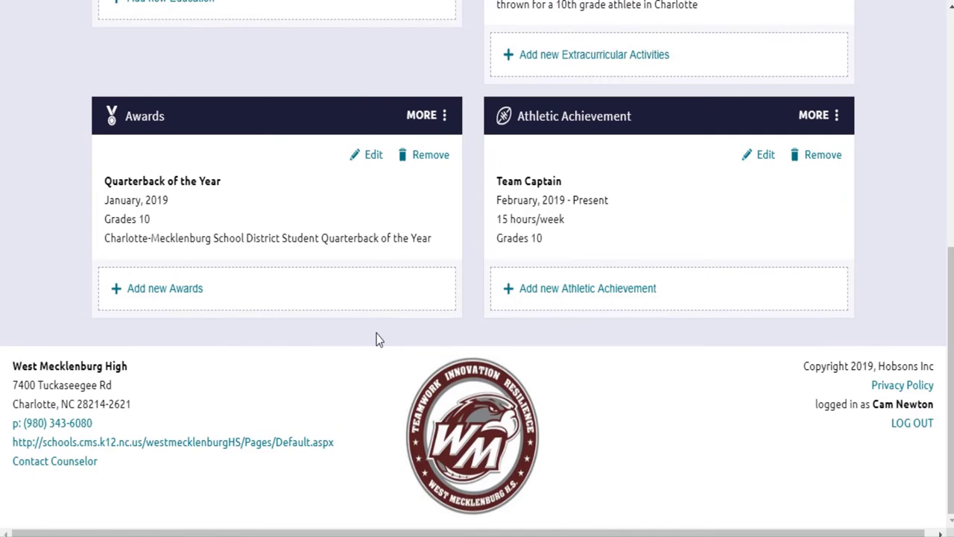
pyautogui.scroll(-5, 377, 339)
pyautogui.scroll(2, 378, 339)
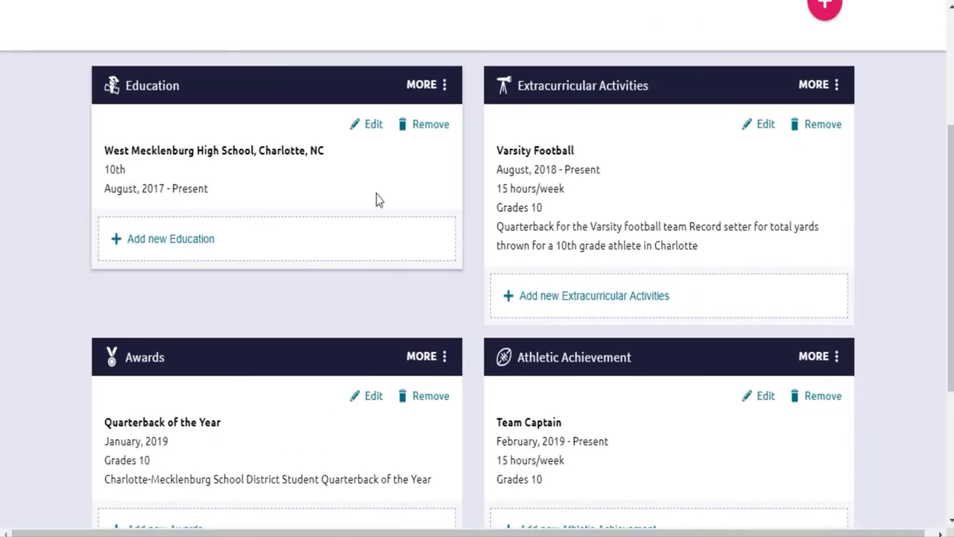
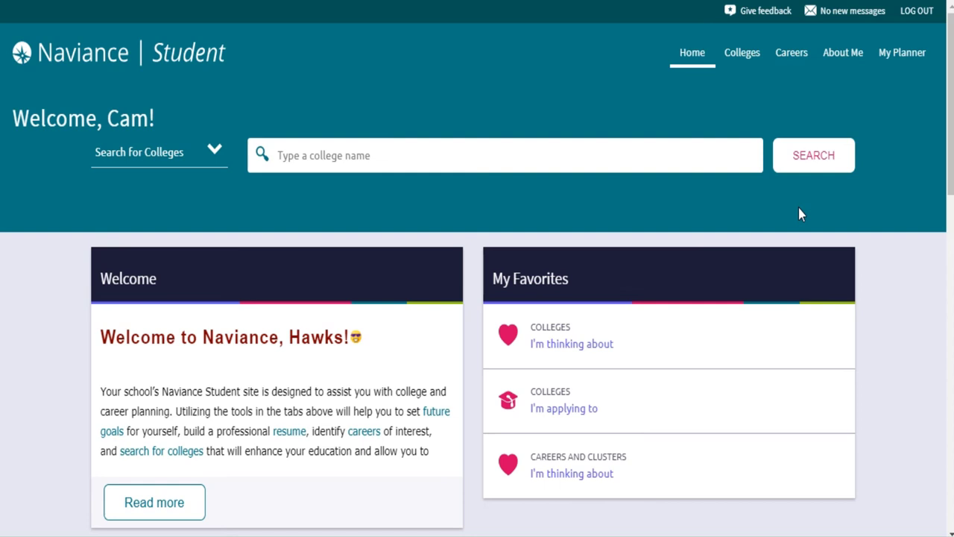
pyautogui.click(845, 62)
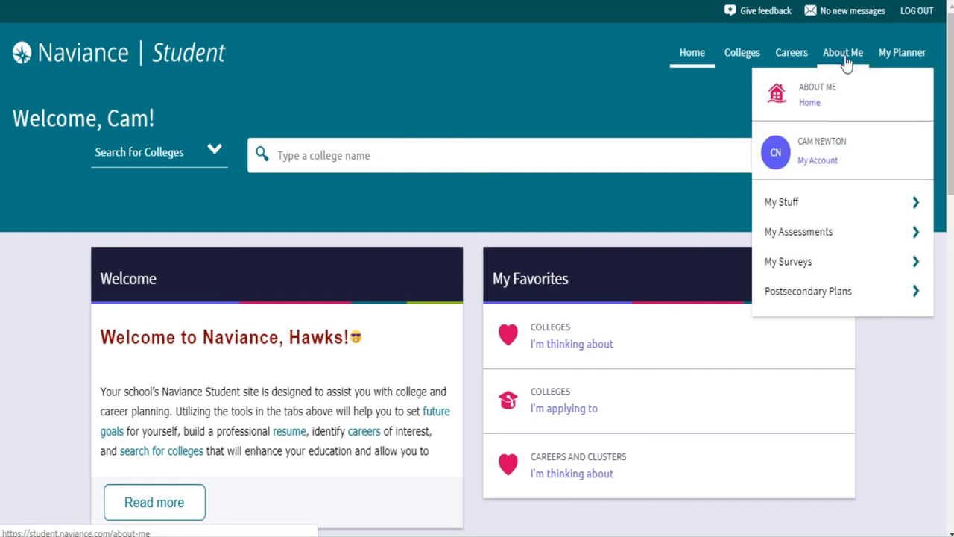
pyautogui.click(834, 233)
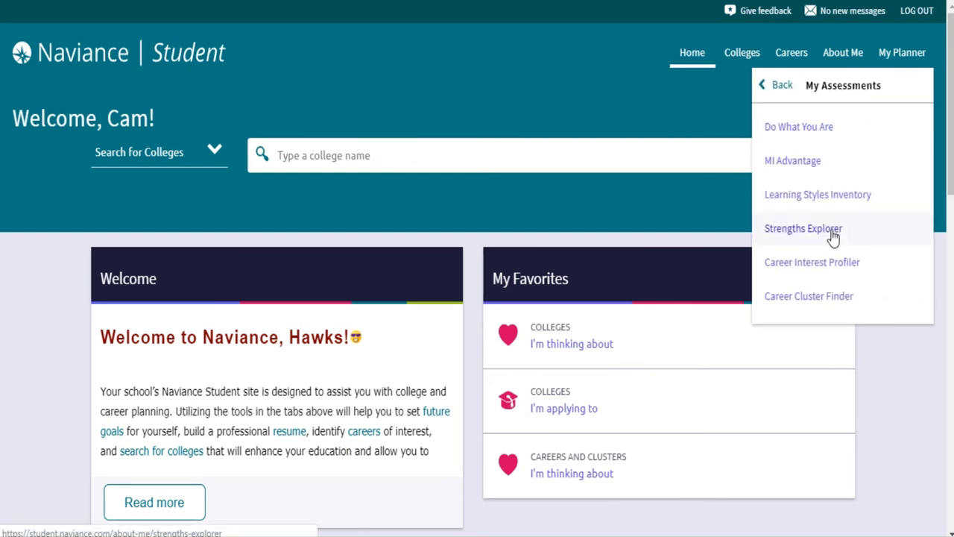
pyautogui.click(834, 233)
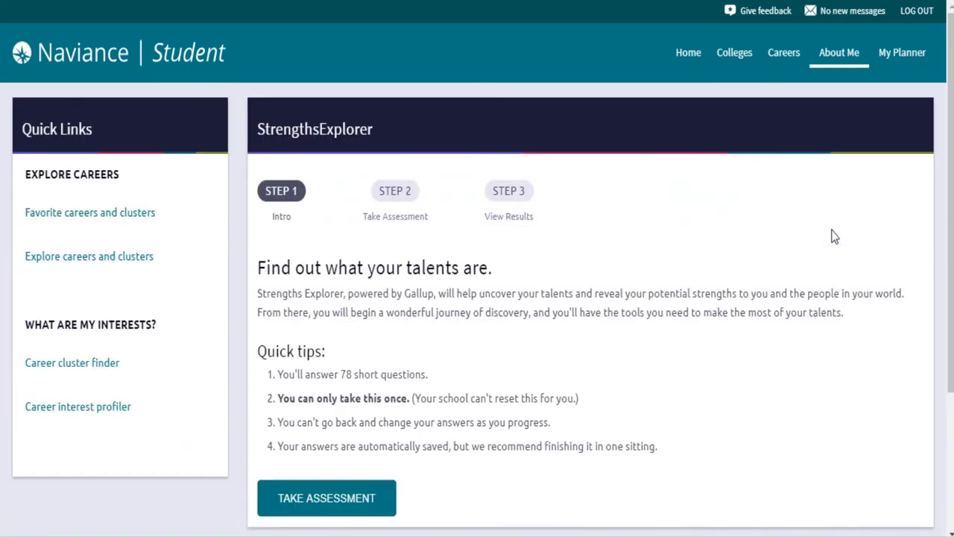
pyautogui.scroll(-3, 702, 282)
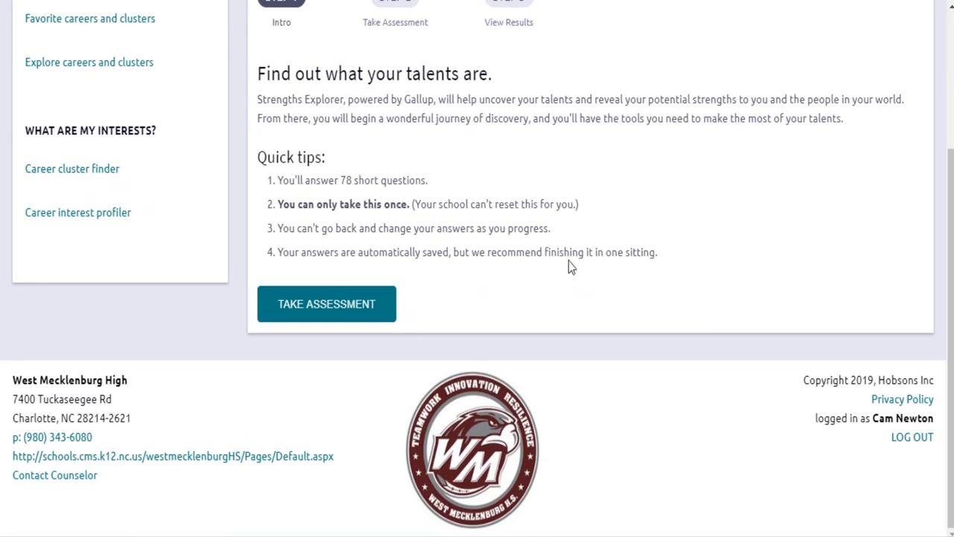
pyautogui.moveTo(593, 206); pyautogui.dragTo(291, 191)
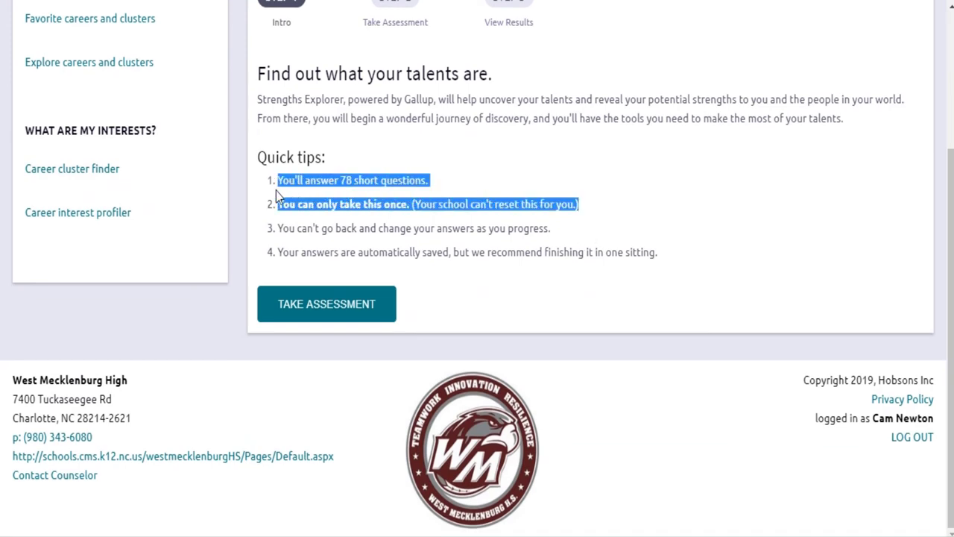
pyautogui.scroll(2, 623, 180)
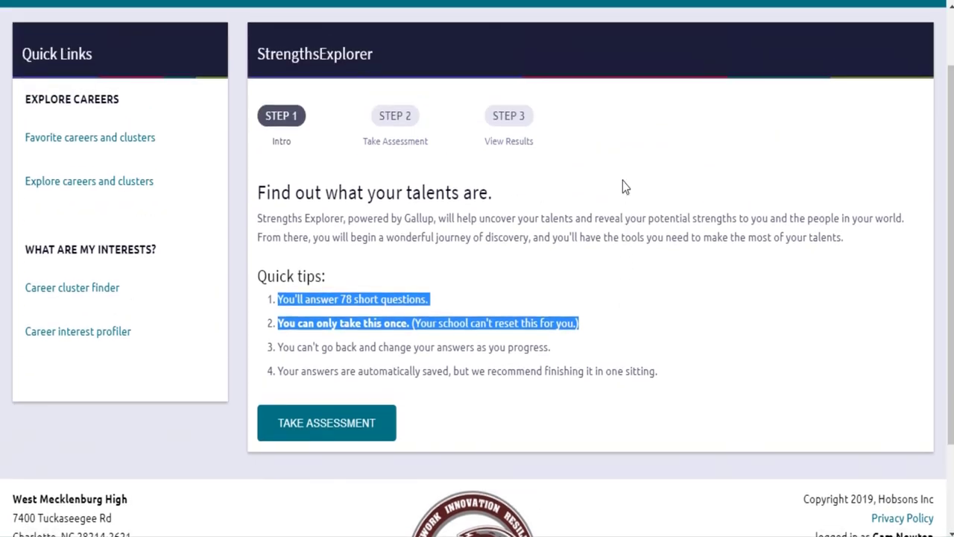
pyautogui.click(612, 217)
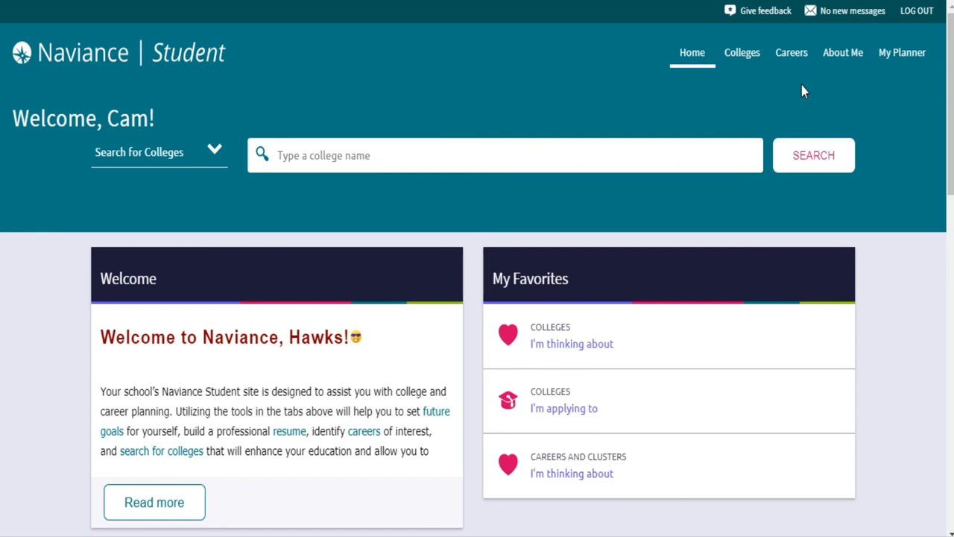
pyautogui.click(845, 67)
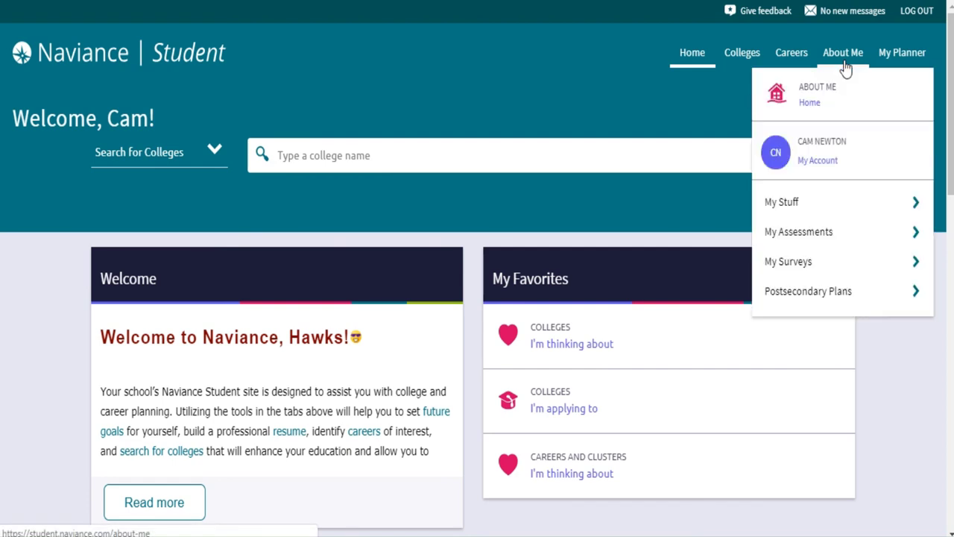
pyautogui.click(809, 232)
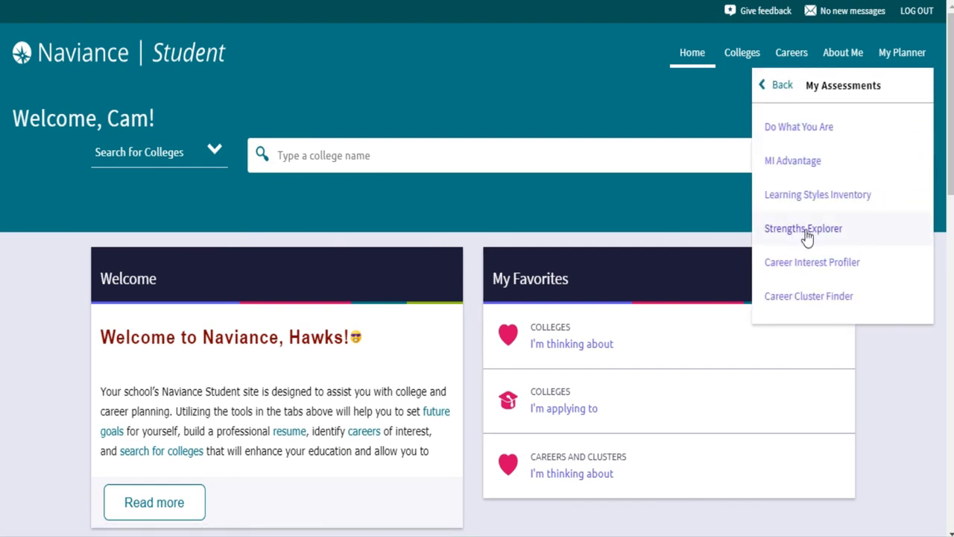
pyautogui.click(814, 138)
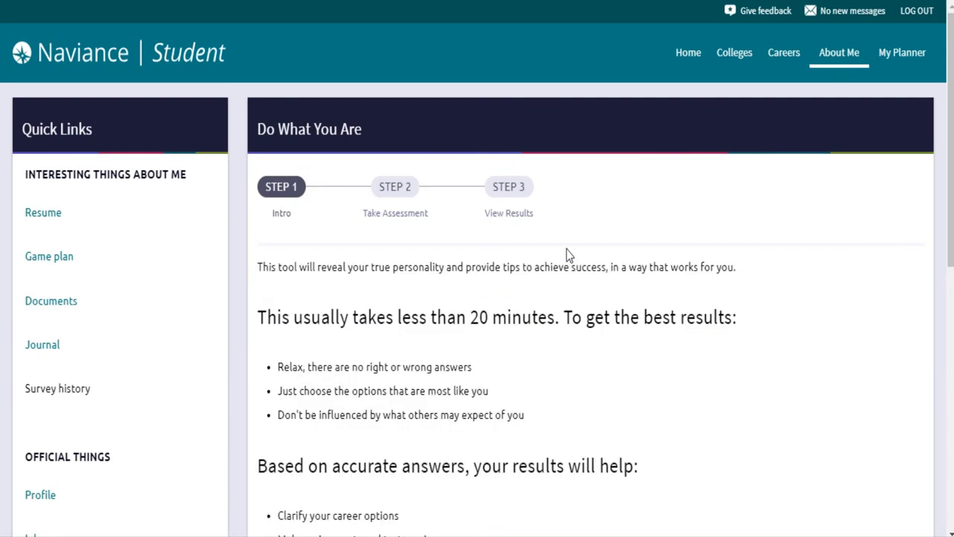
pyautogui.scroll(-3, 567, 255)
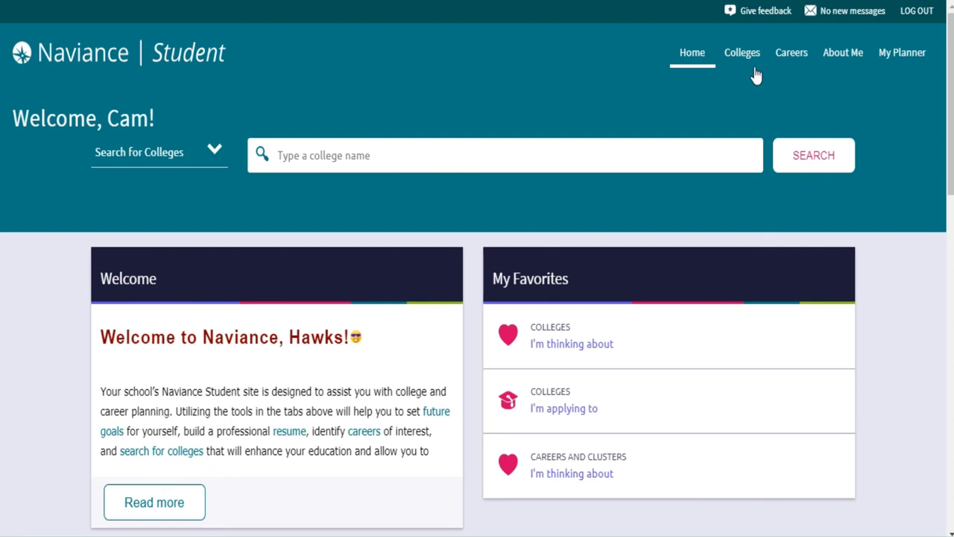
# Step: Go to Colleges > Find Your Fit > SuperMatch to load the college search with no criteria
pyautogui.moveTo(753, 58)
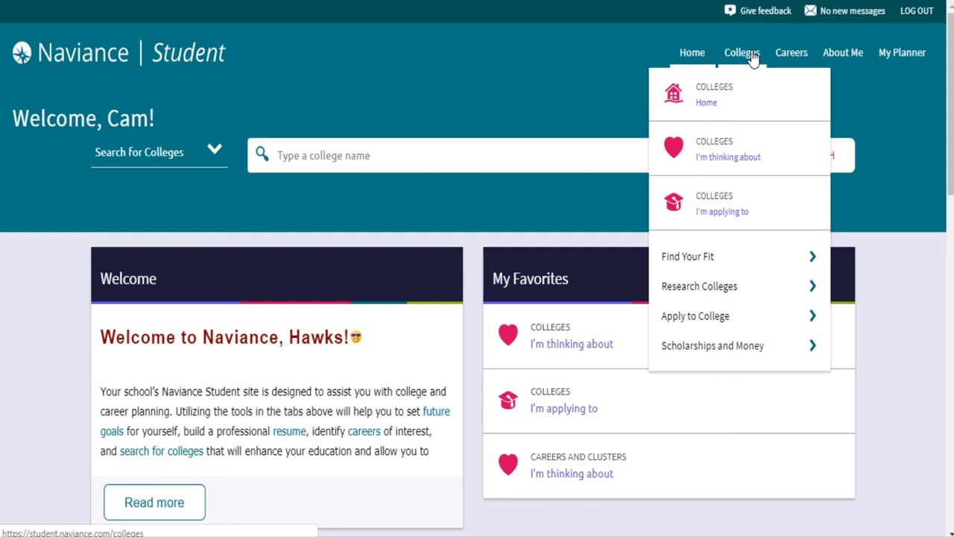
pyautogui.click(740, 257)
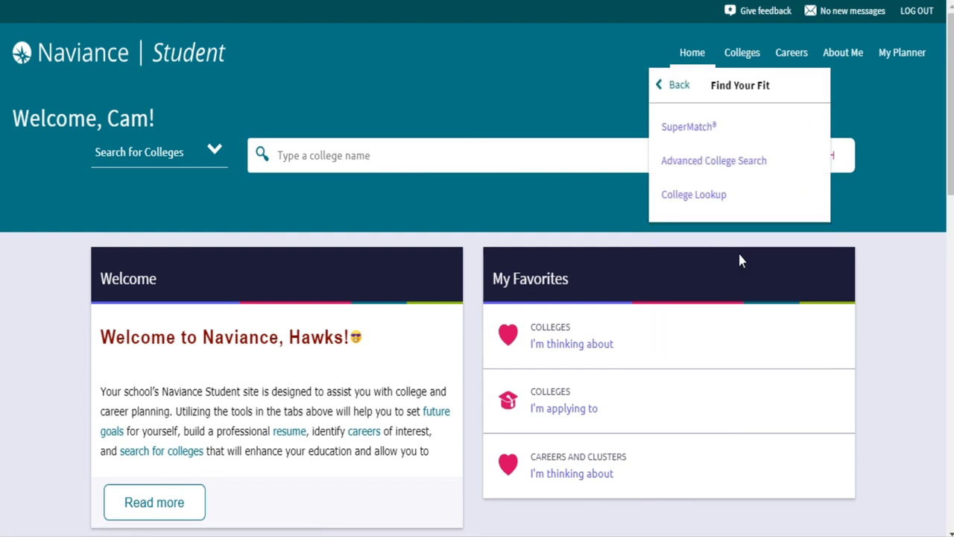
pyautogui.click(714, 138)
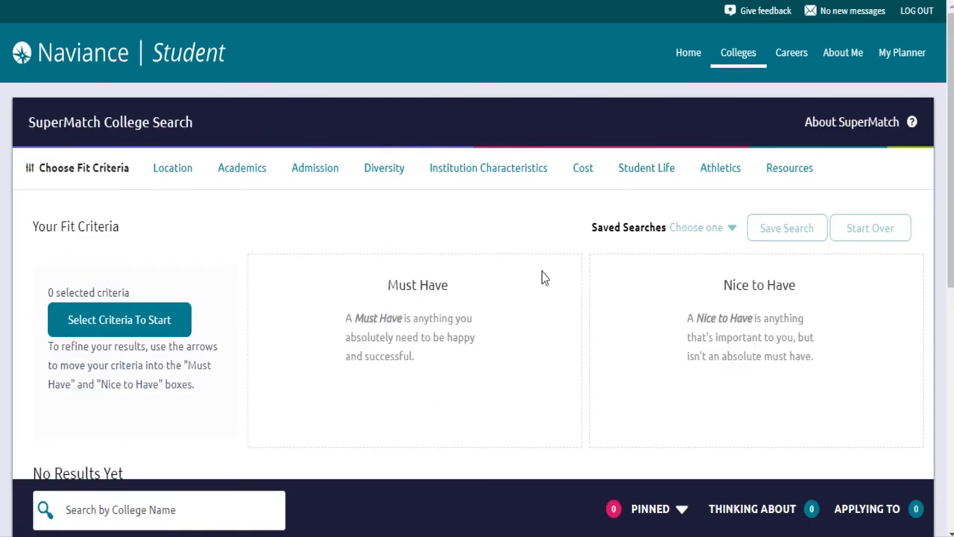
pyautogui.scroll(-1, 542, 277)
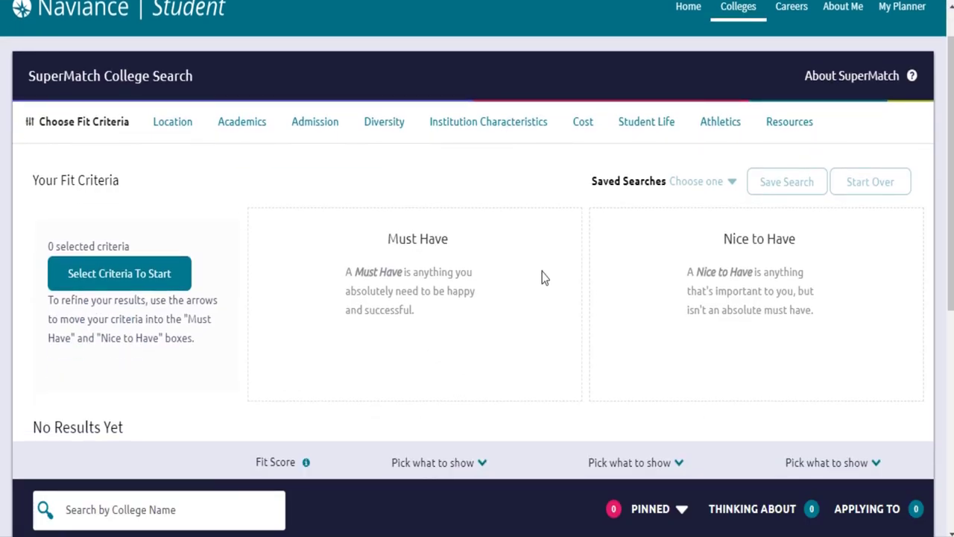